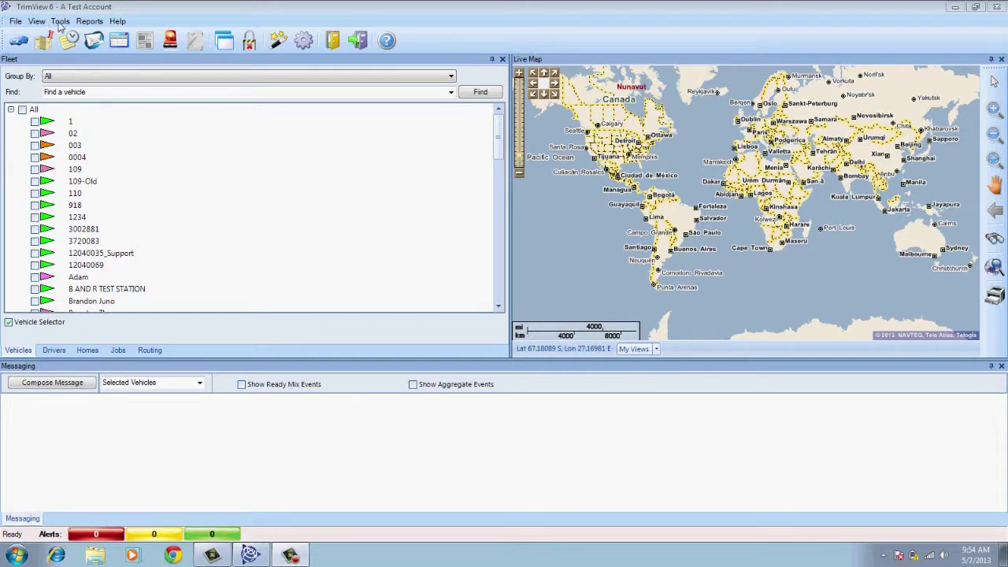
# Open the Vehicle Group Manager via Tools > Vehicles > Groups and begin a new group
pyautogui.click(60, 21)
pyautogui.moveTo(84, 64)
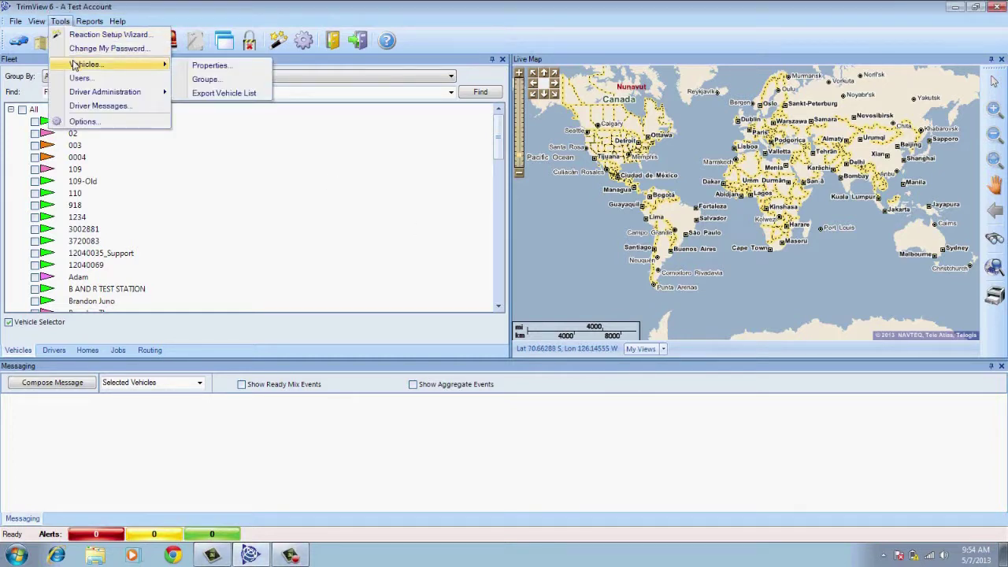
pyautogui.click(204, 79)
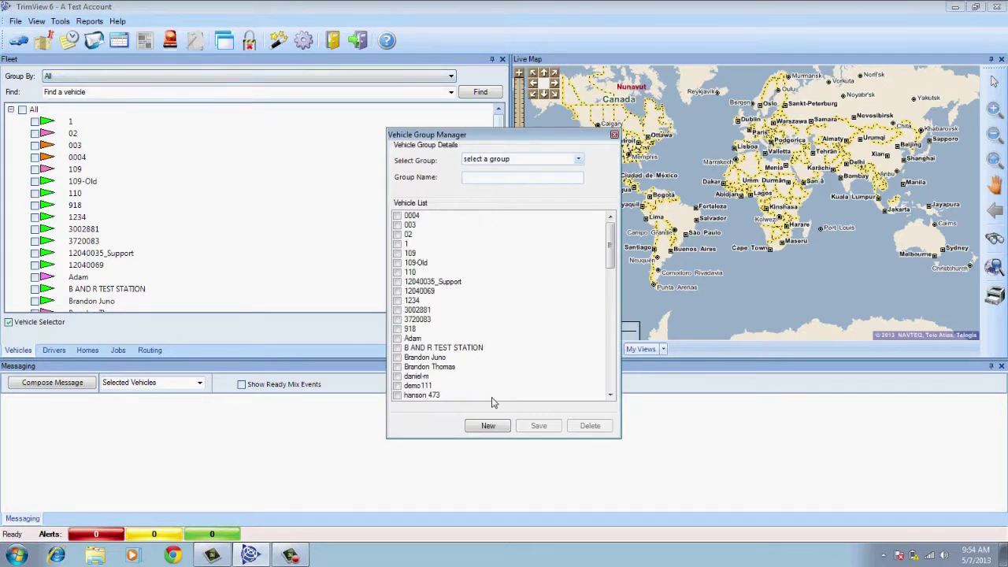
pyautogui.click(488, 425)
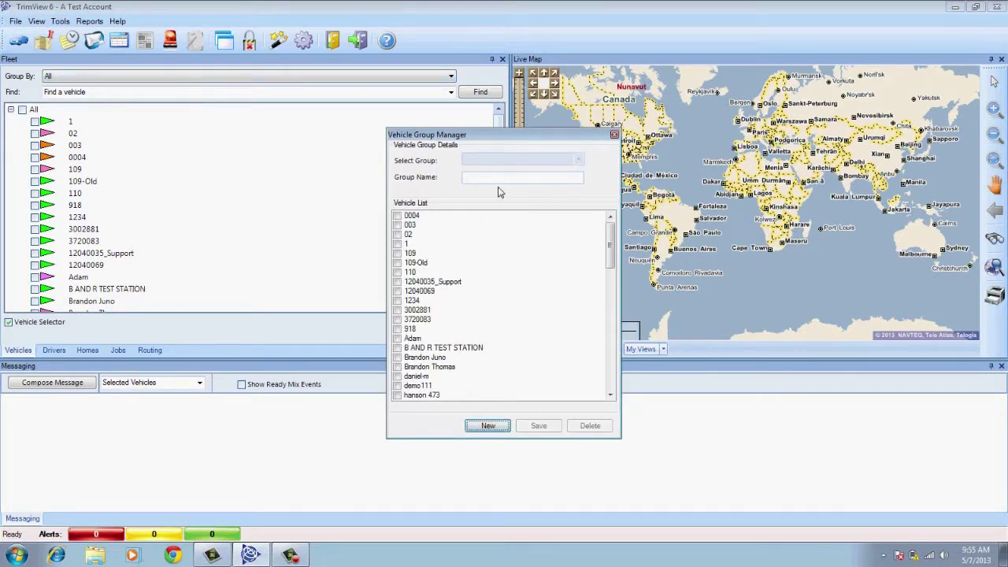
# Save a new group 'trimble all stars' with vehicles 1234, Adam and demo111, acknowledging the confirmation
pyautogui.click(498, 179)
pyautogui.write('t')
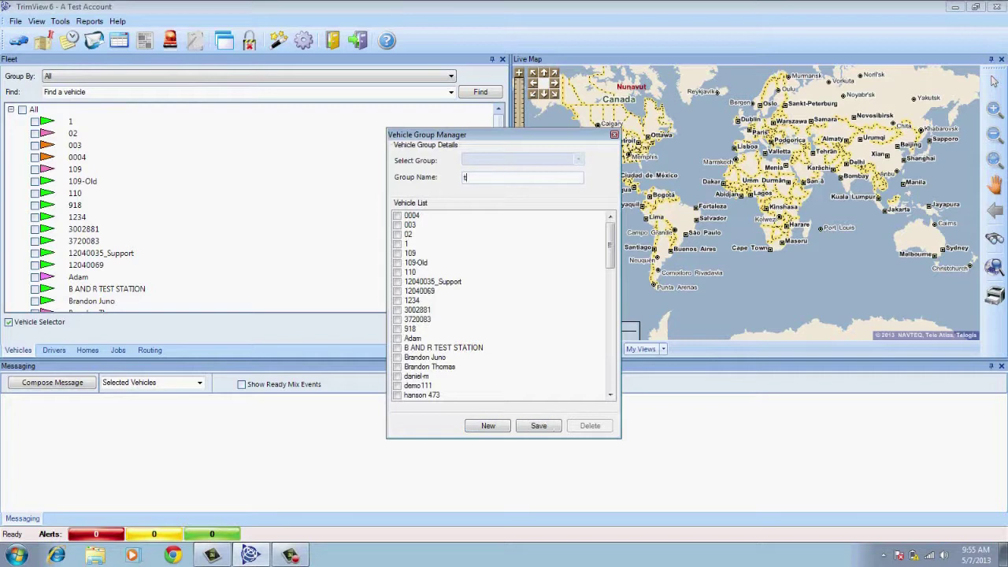
pyautogui.write('rimble ')
pyautogui.write('all sta')
pyautogui.write('rs')
pyautogui.click(397, 300)
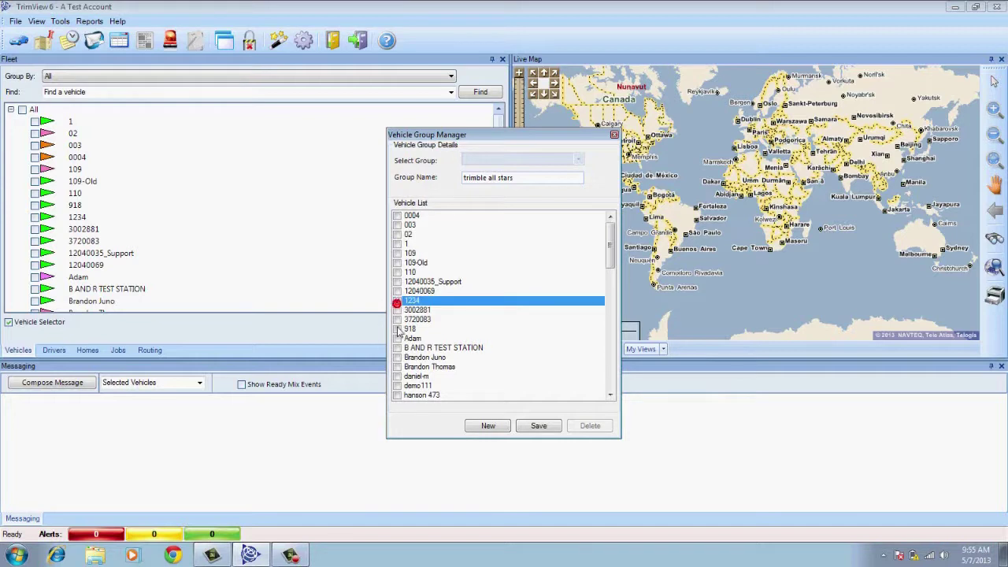
pyautogui.click(397, 338)
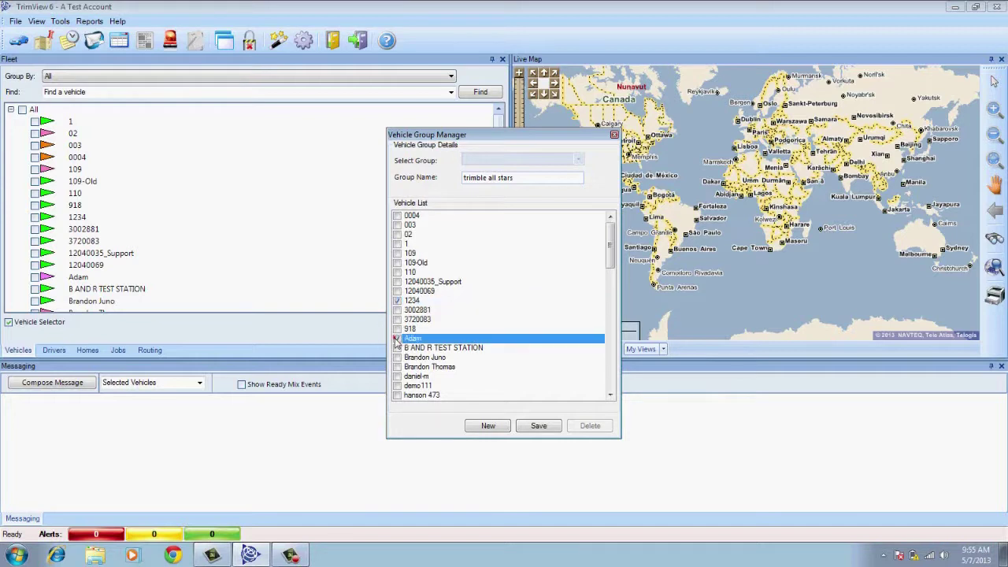
pyautogui.click(397, 385)
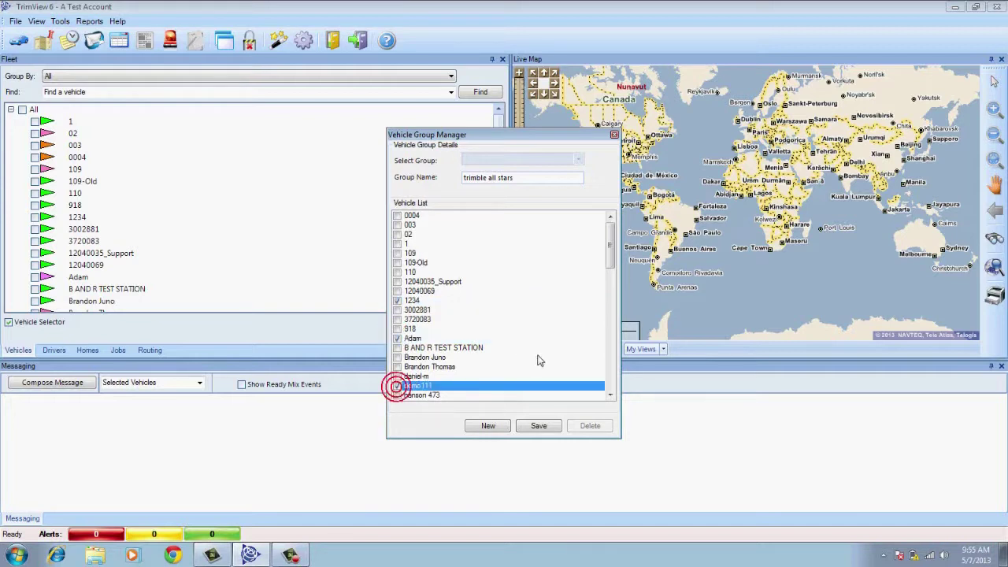
pyautogui.click(539, 426)
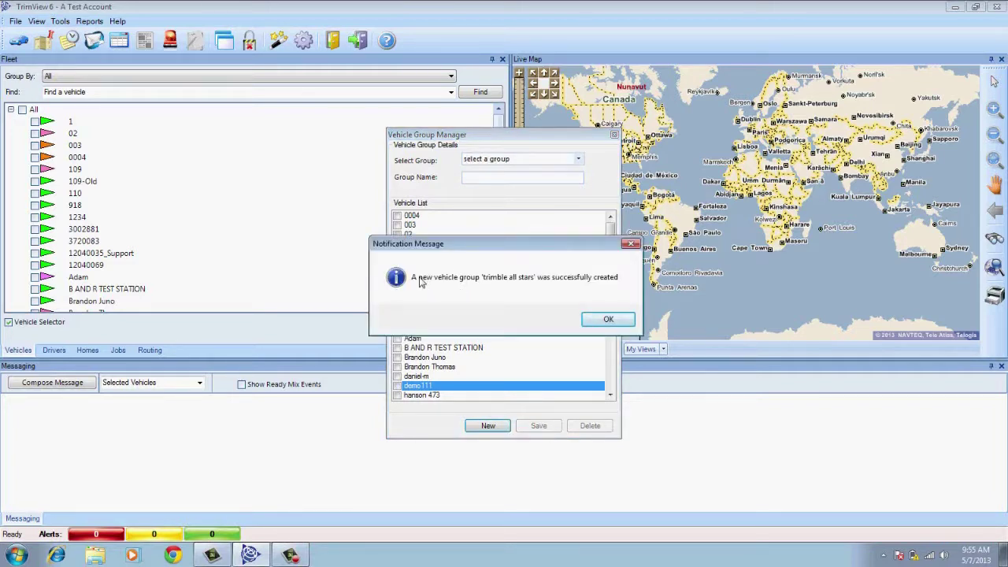
pyautogui.click(599, 320)
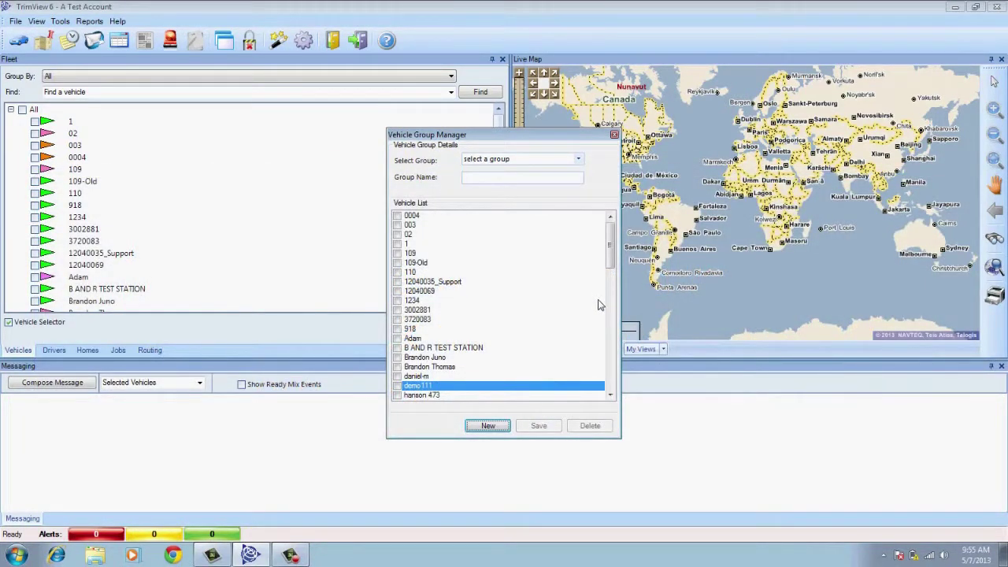
pyautogui.click(578, 159)
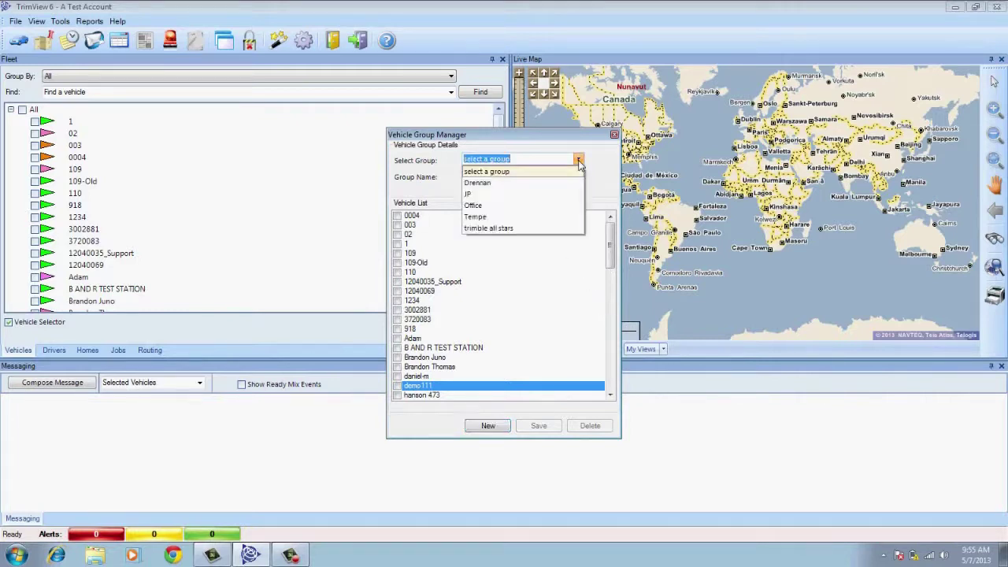
# In the Tempe group, swap vehicle 109-Old for 109 and save the change
pyautogui.click(554, 219)
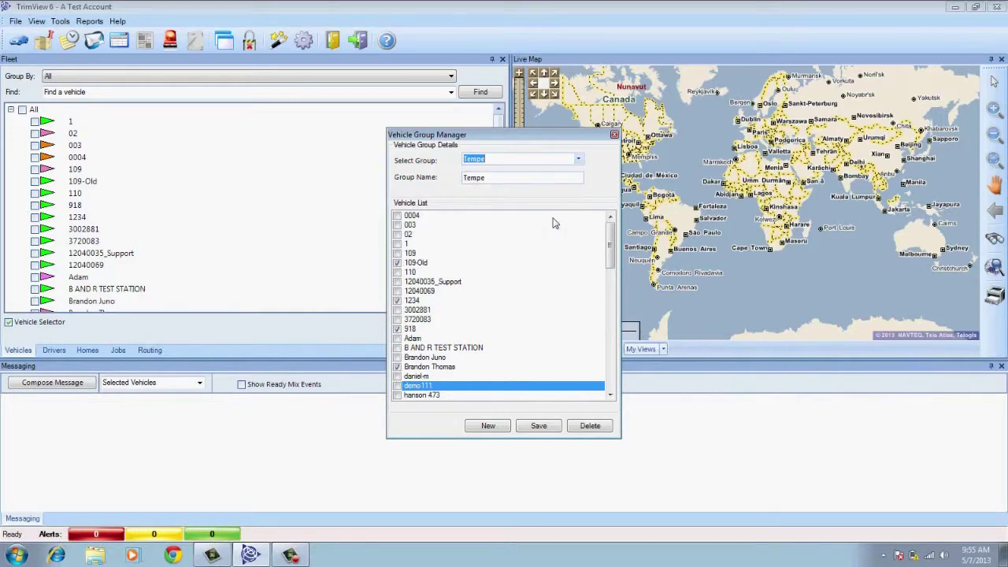
pyautogui.click(398, 262)
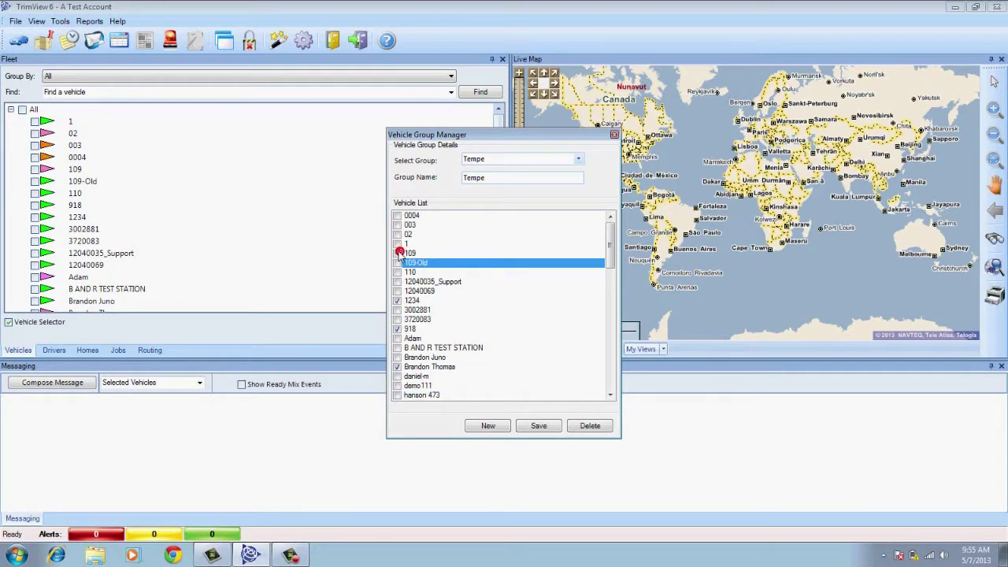
pyautogui.click(398, 253)
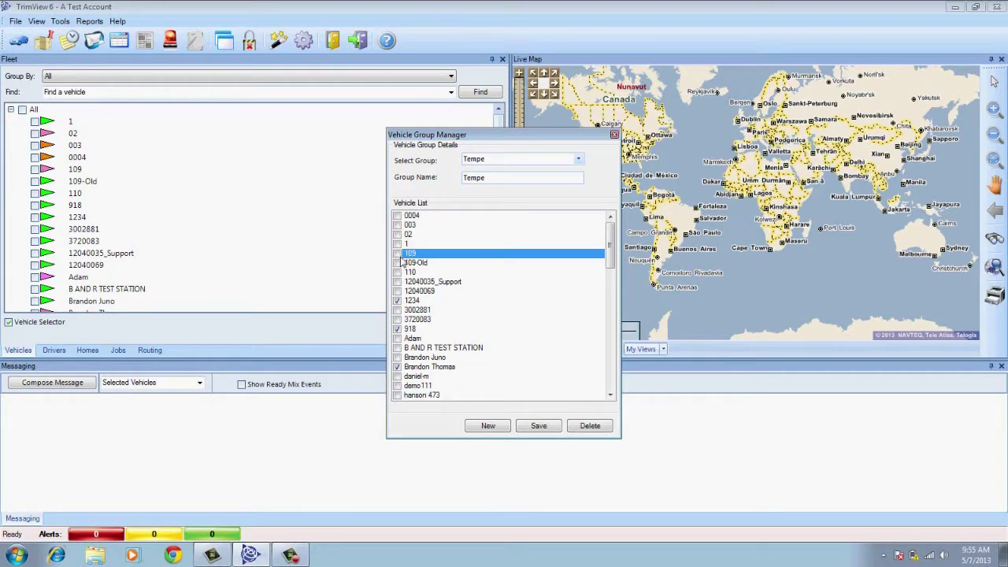
pyautogui.click(398, 253)
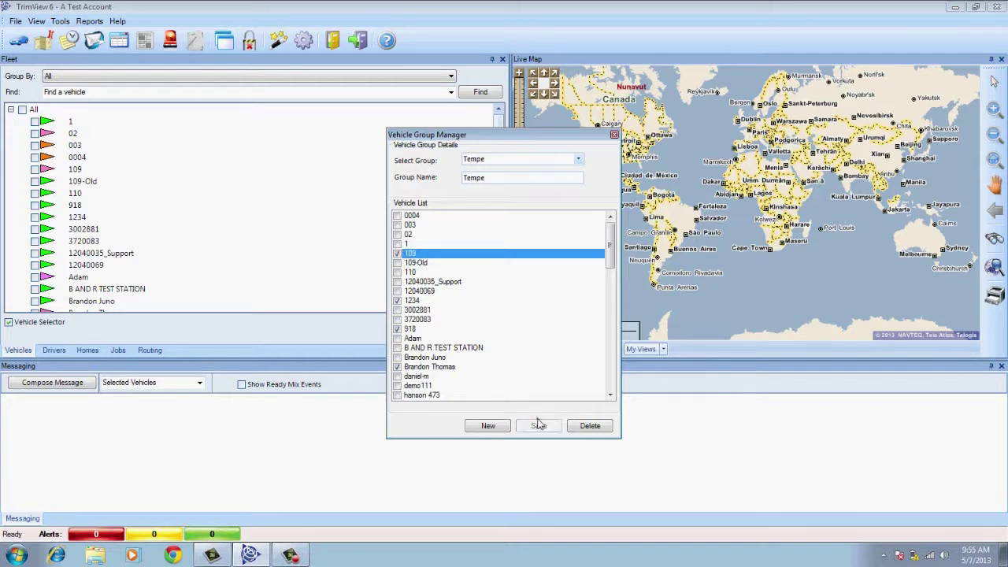
pyautogui.click(538, 425)
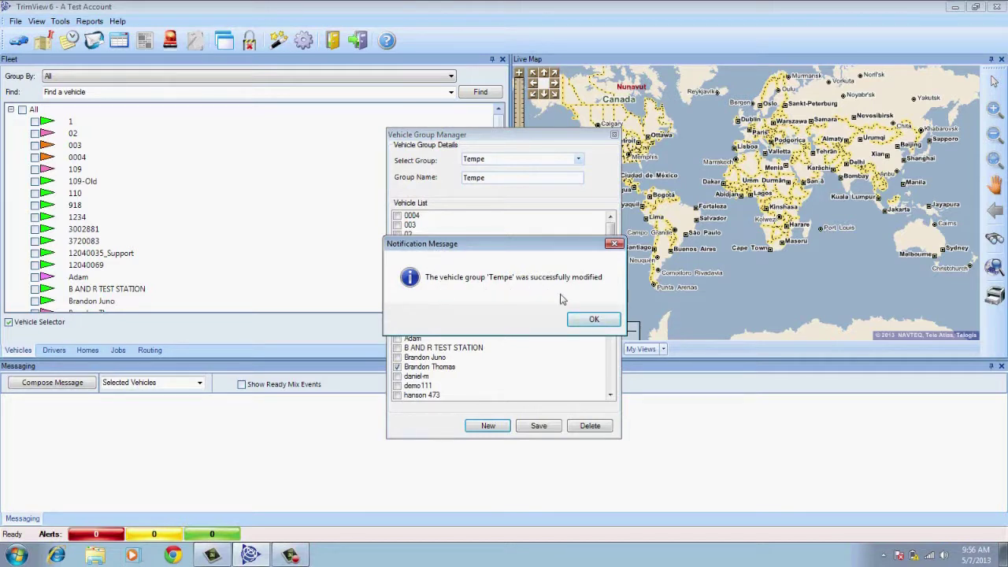
pyautogui.click(597, 319)
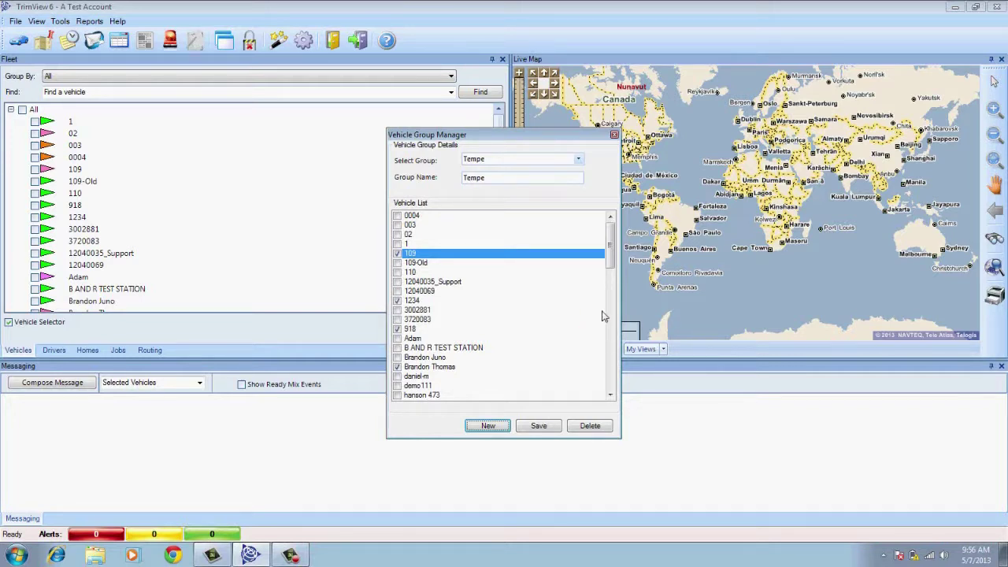
# Select the 'trimble all stars' group, delete it, and confirm the deletion
pyautogui.click(578, 161)
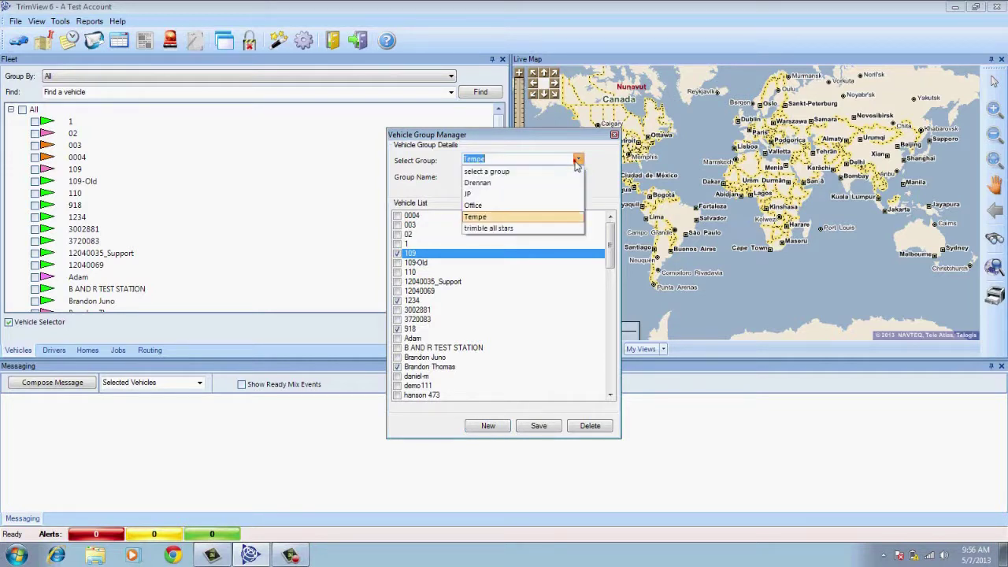
pyautogui.click(529, 229)
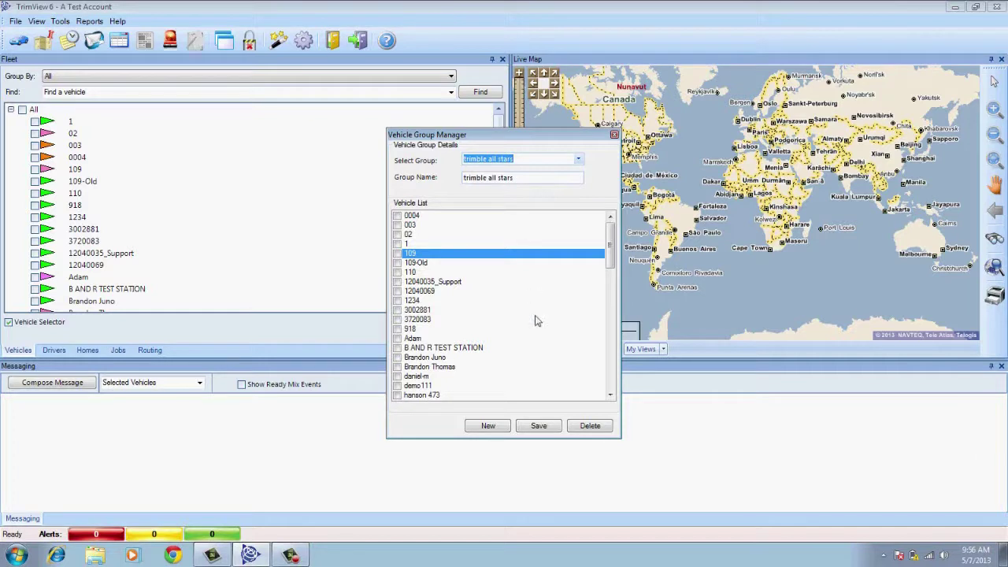
pyautogui.click(585, 426)
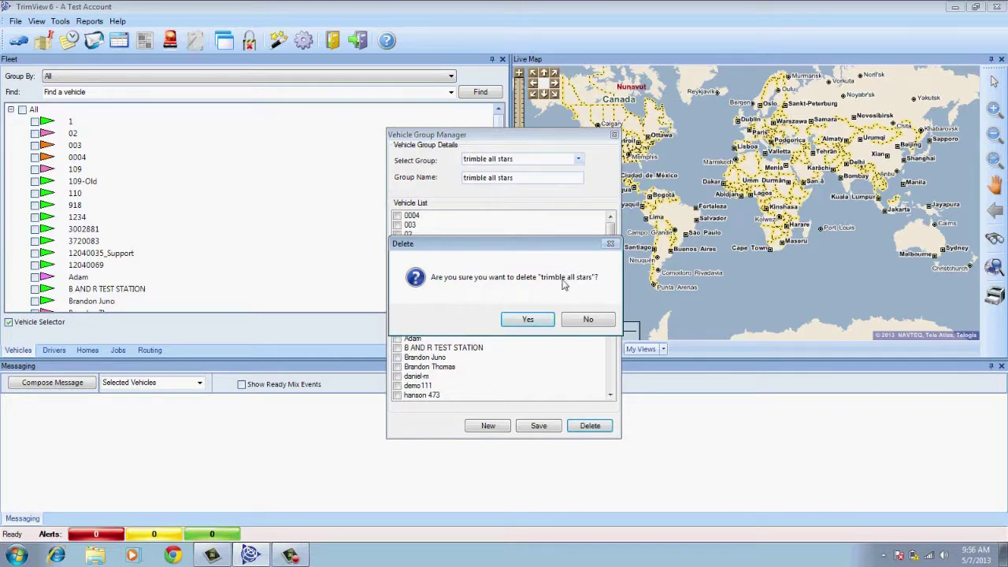
pyautogui.click(540, 319)
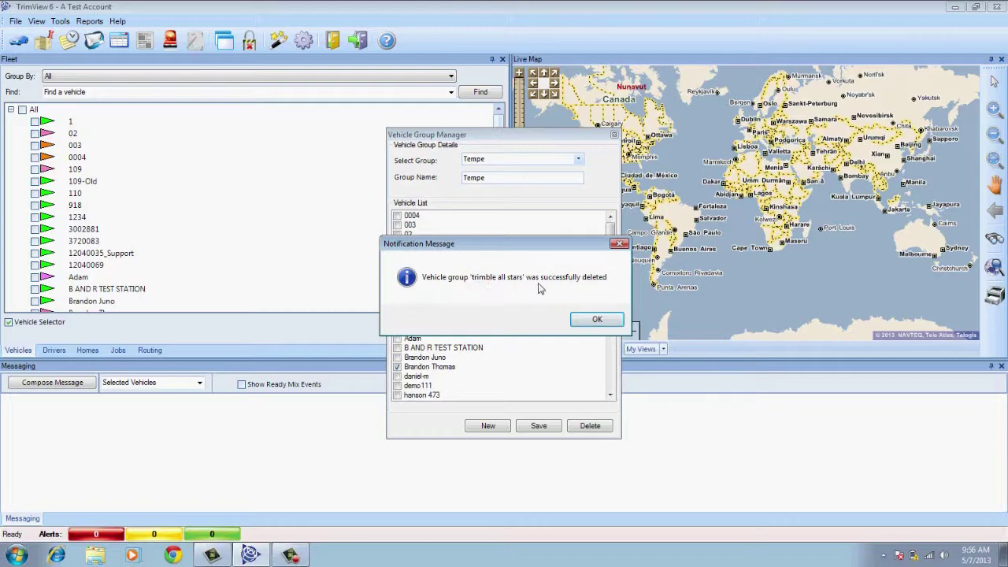
pyautogui.click(587, 321)
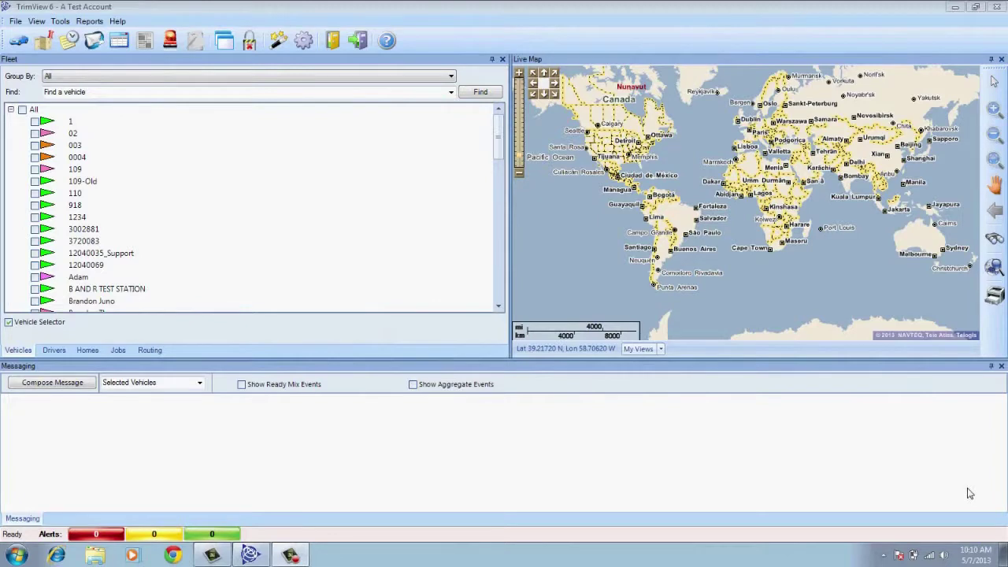
# Open the TrimView 6.1 User Guide PDF from Help > TrimView Help
pyautogui.click(118, 21)
pyautogui.click(138, 32)
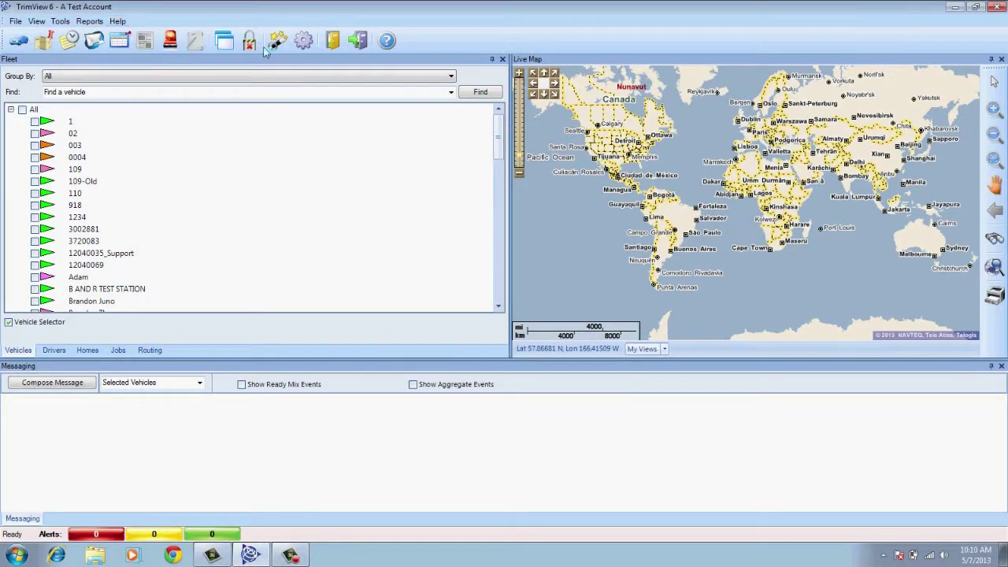